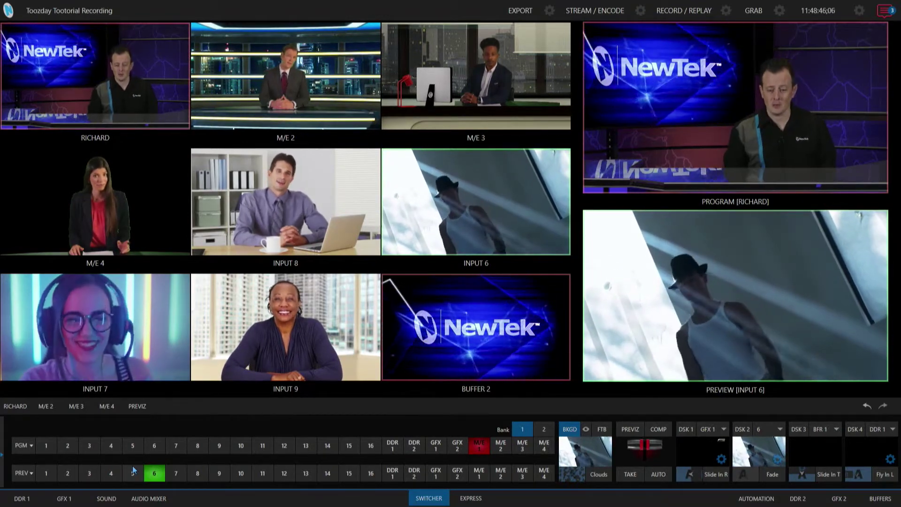
Enable State Change automation in Input 6's Automation settings.
{"action": "mouse_move", "coordinate": [563, 245]}
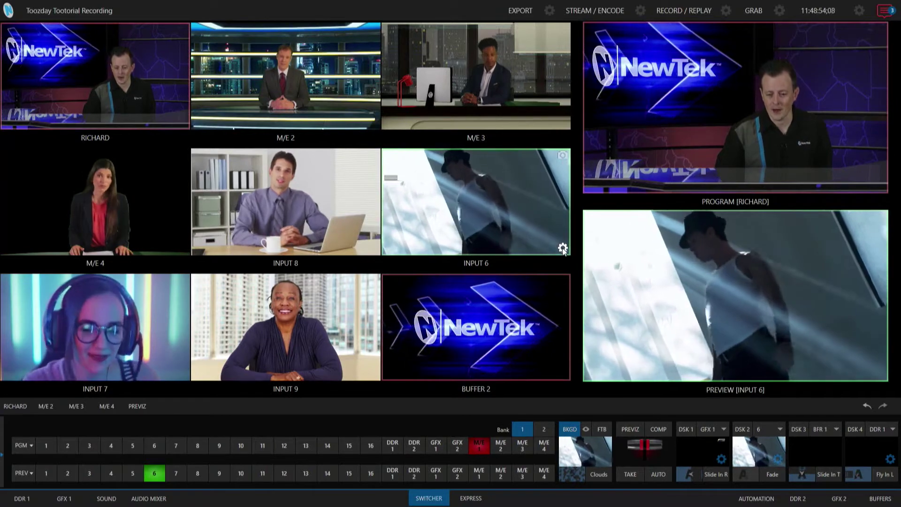
{"action": "left_click", "coordinate": [563, 248]}
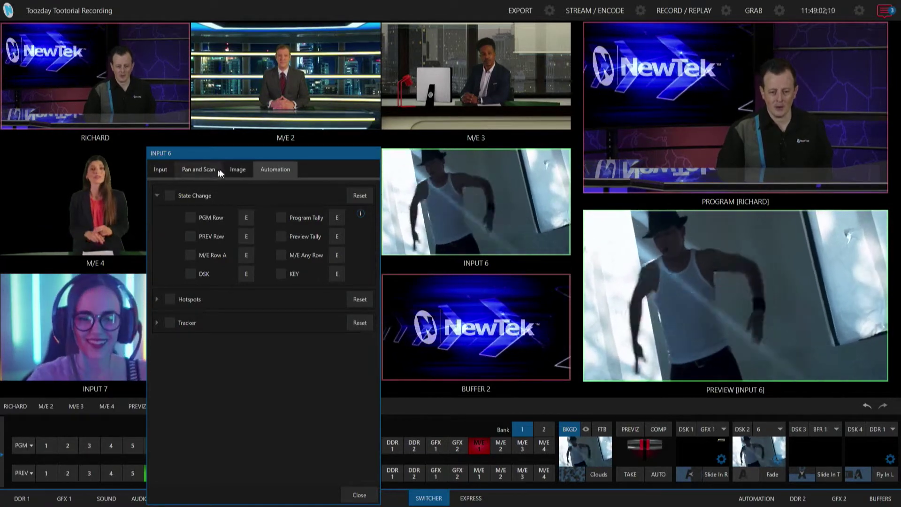
{"action": "left_click", "coordinate": [275, 170]}
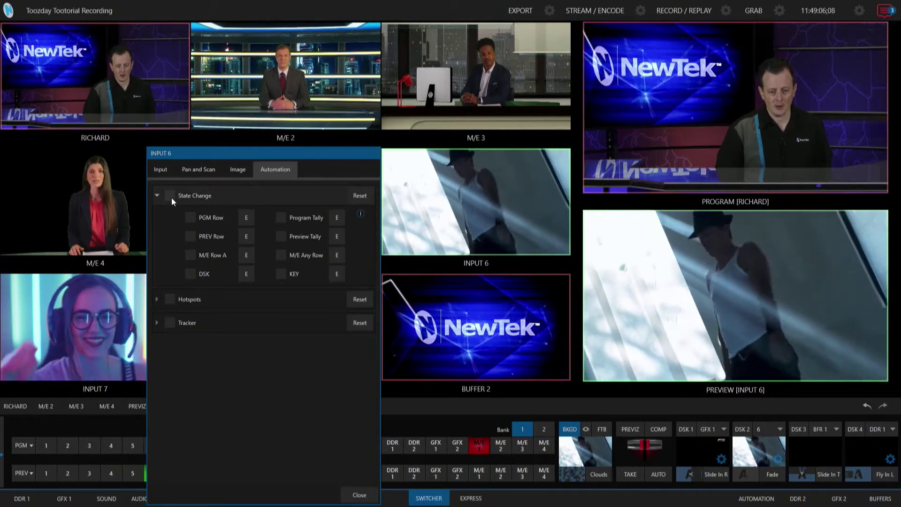
{"action": "left_click", "coordinate": [169, 196]}
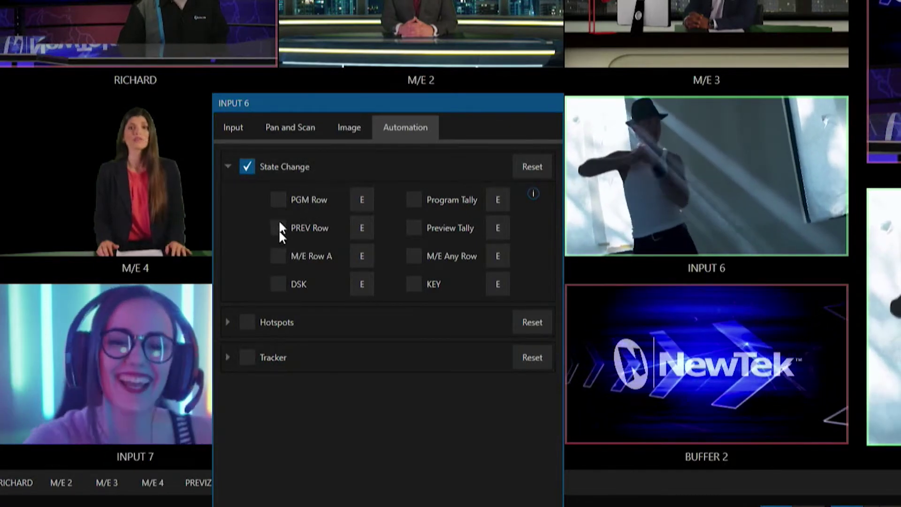
Make PGM Row the state-change trigger with PREV Row left off, and open its macro configuration.
{"action": "left_click", "coordinate": [279, 199]}
{"action": "left_click", "coordinate": [278, 228]}
{"action": "left_click", "coordinate": [277, 202]}
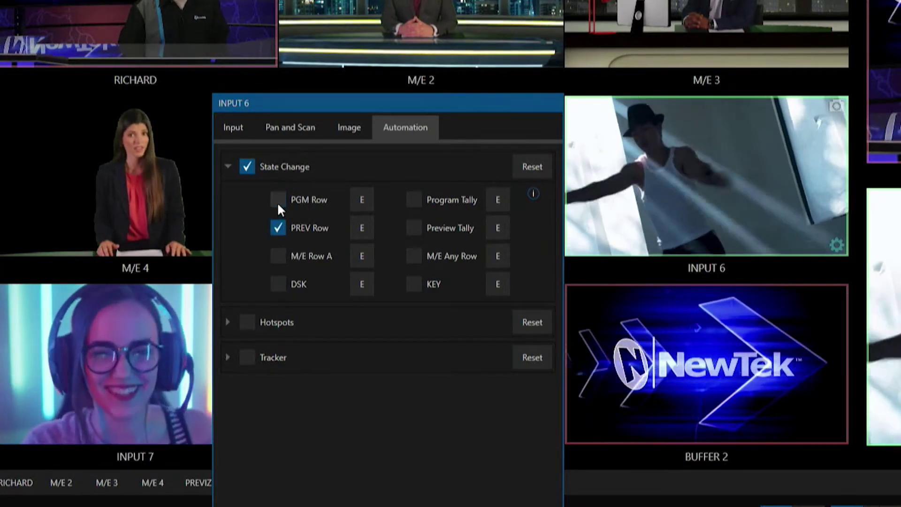
{"action": "left_click", "coordinate": [278, 228]}
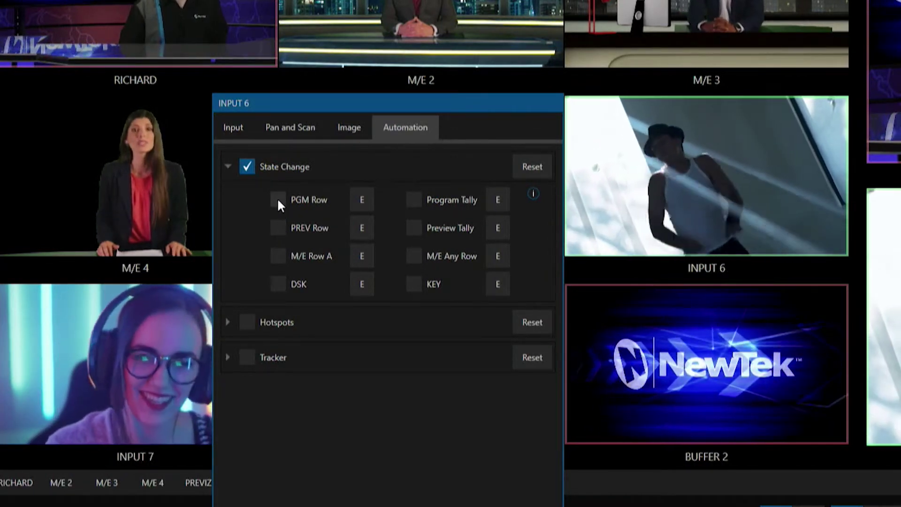
{"action": "left_click", "coordinate": [278, 200]}
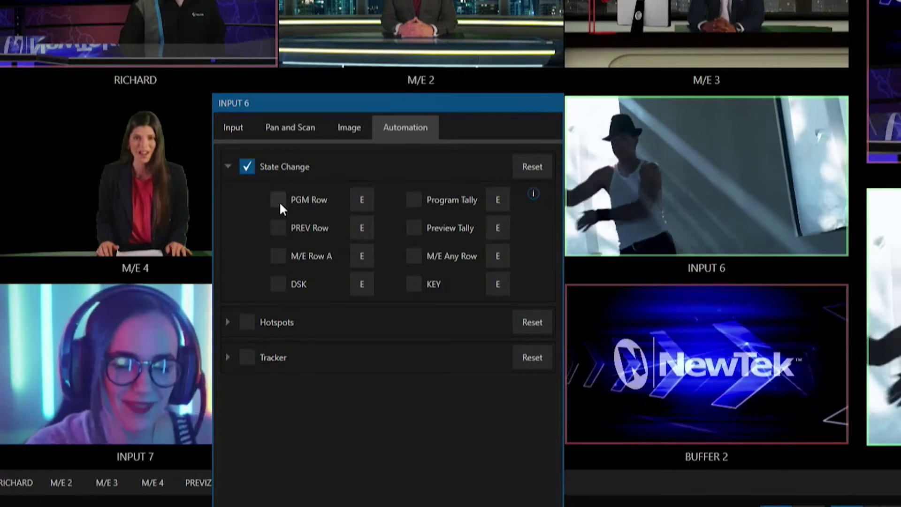
{"action": "left_click", "coordinate": [279, 200]}
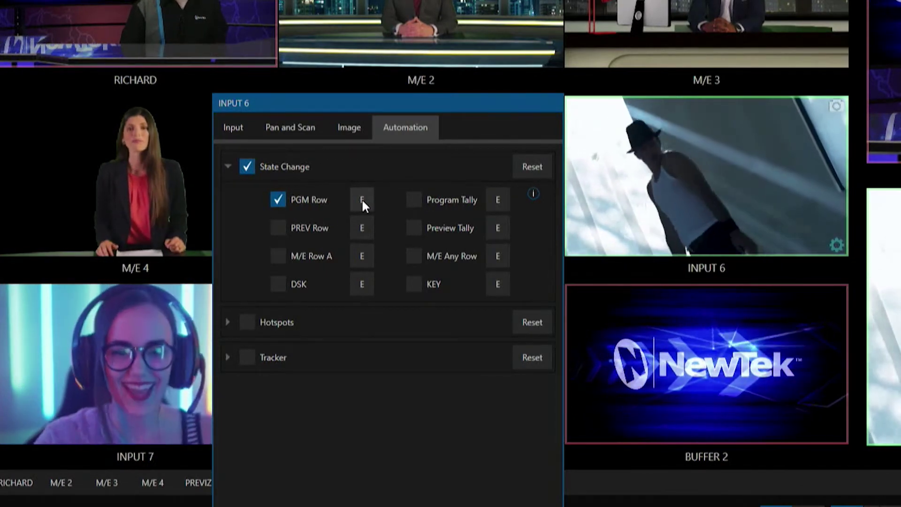
{"action": "left_click", "coordinate": [362, 200]}
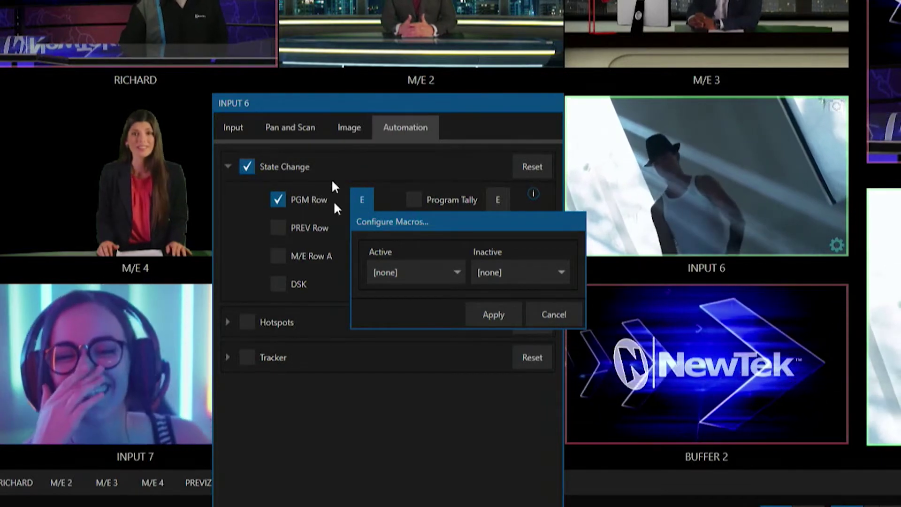
Set PGM Row's Active and Inactive macros to DSK 1: Perform Auto, apply, and close the settings.
{"action": "left_click", "coordinate": [409, 272]}
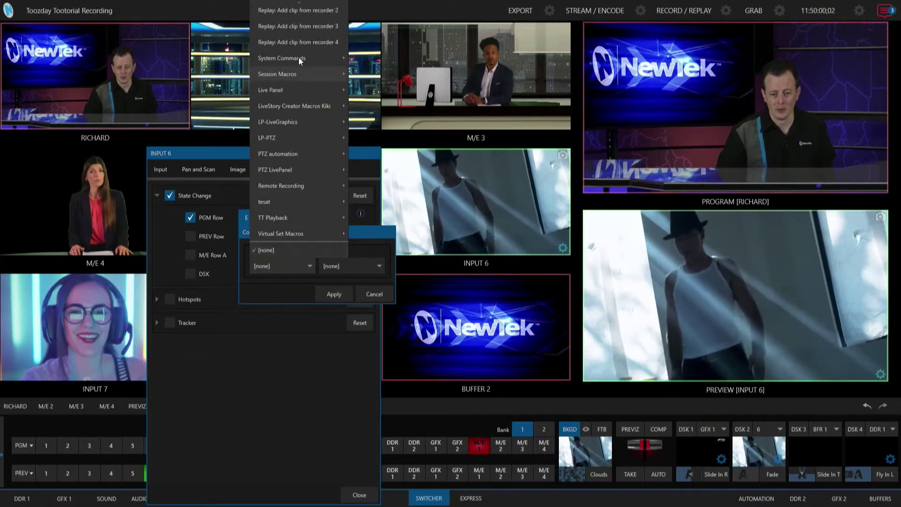
{"action": "mouse_move", "coordinate": [300, 57]}
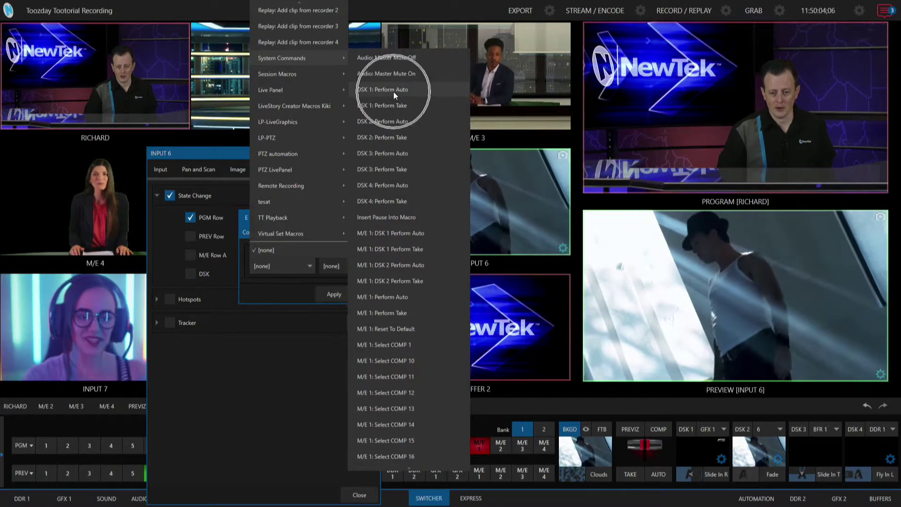
{"action": "left_click", "coordinate": [392, 89]}
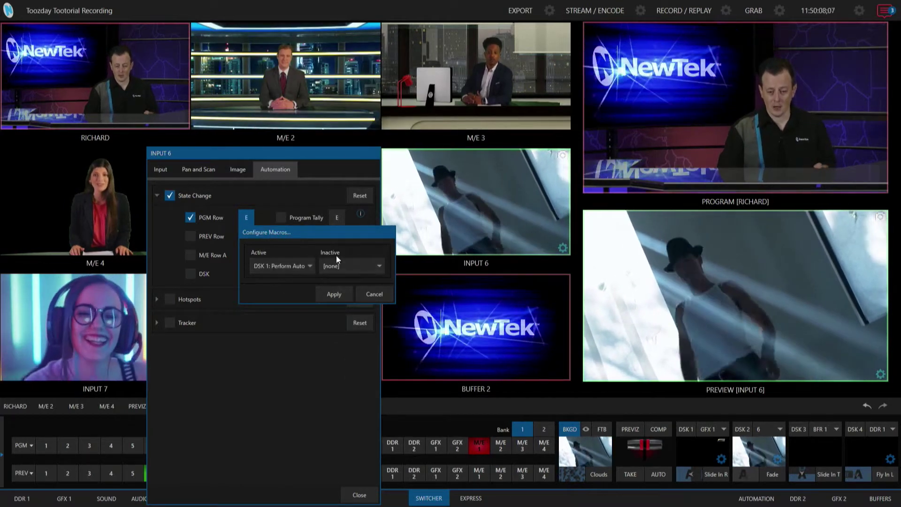
{"action": "left_click", "coordinate": [335, 266]}
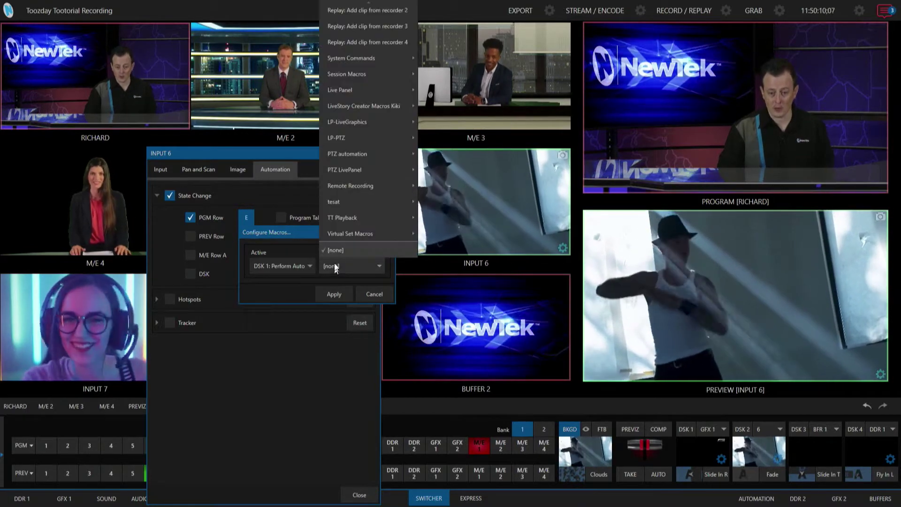
{"action": "mouse_move", "coordinate": [350, 61]}
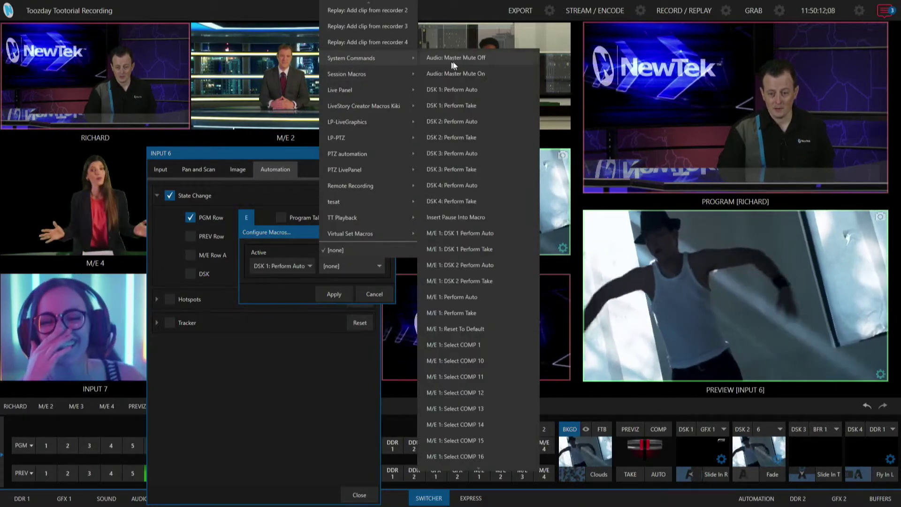
{"action": "left_click", "coordinate": [458, 92]}
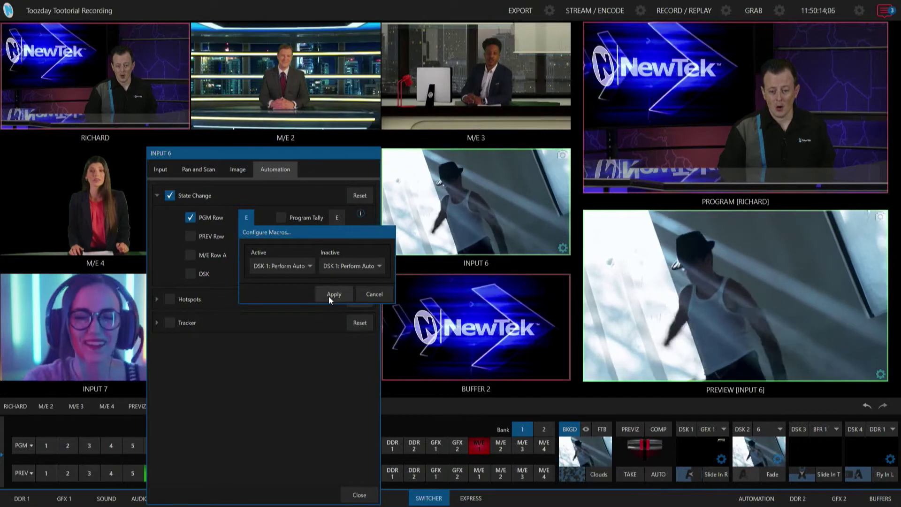
{"action": "left_click", "coordinate": [333, 294]}
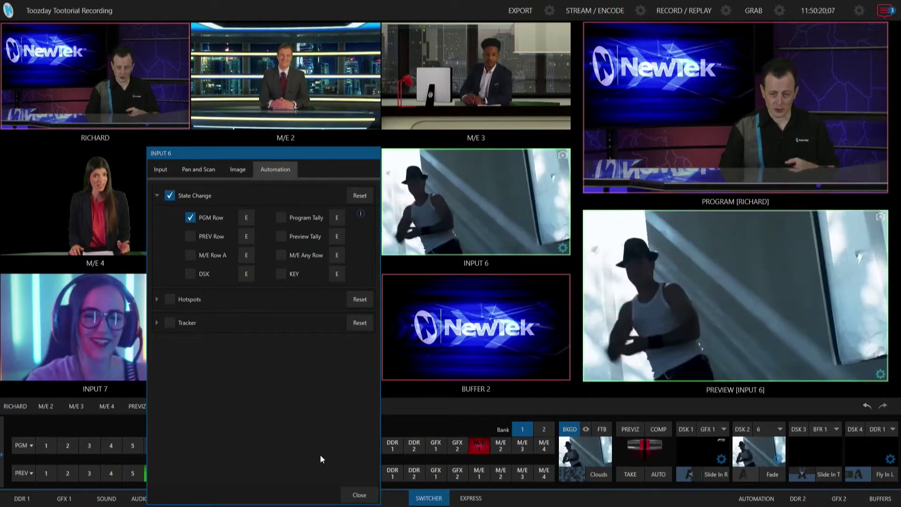
{"action": "left_click", "coordinate": [359, 495]}
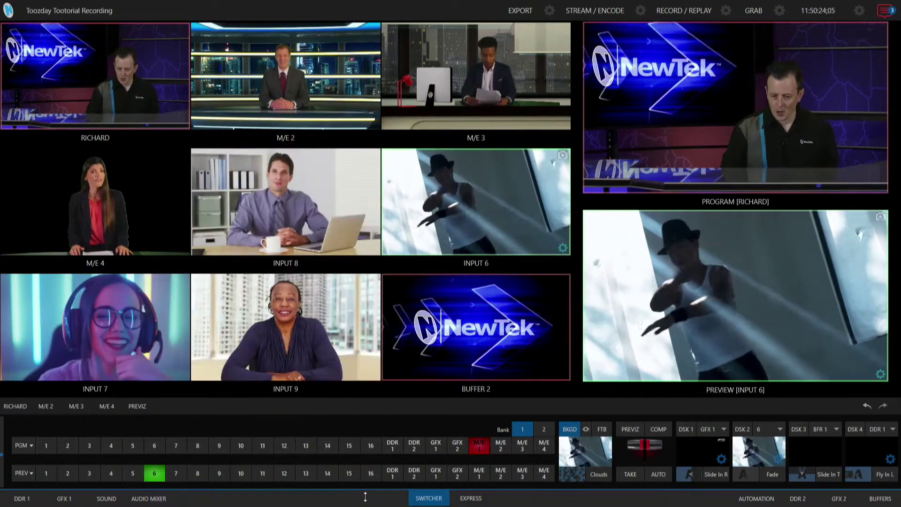
{"action": "left_click", "coordinate": [712, 475]}
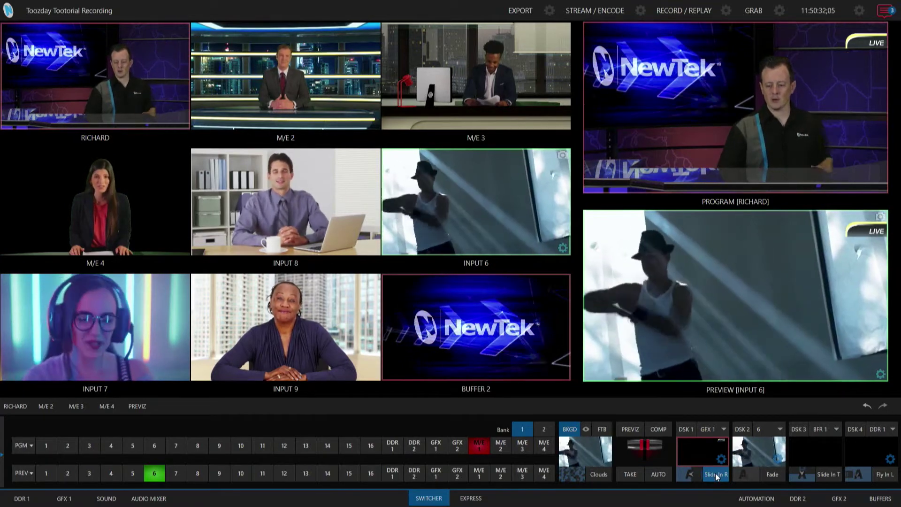
{"action": "left_click", "coordinate": [708, 475]}
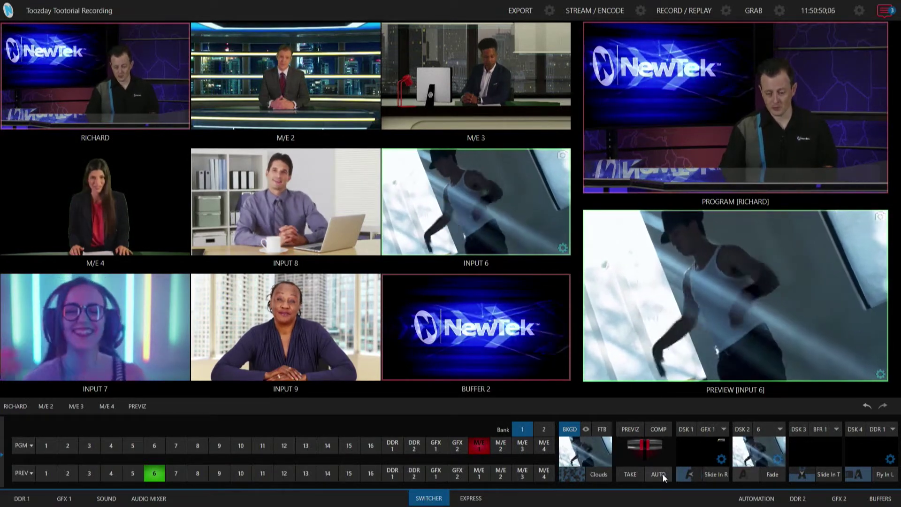
{"action": "left_click", "coordinate": [663, 474]}
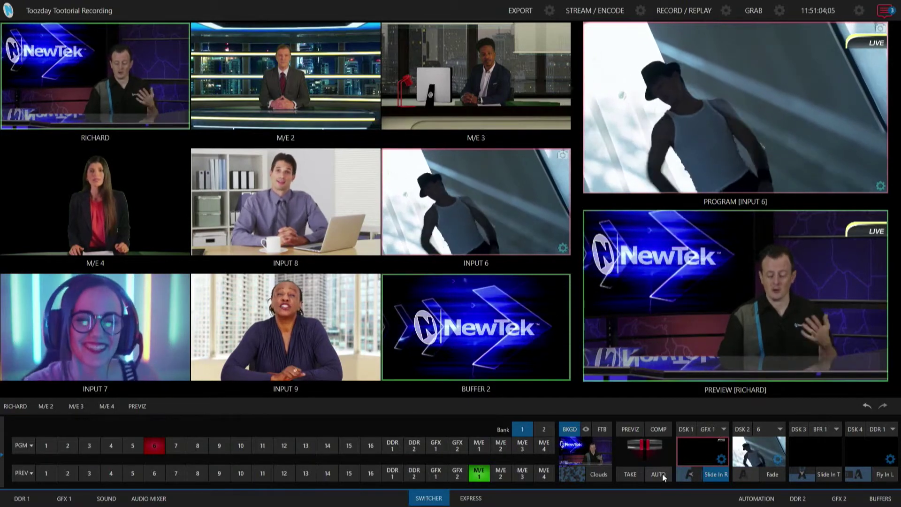
{"action": "left_click", "coordinate": [661, 473]}
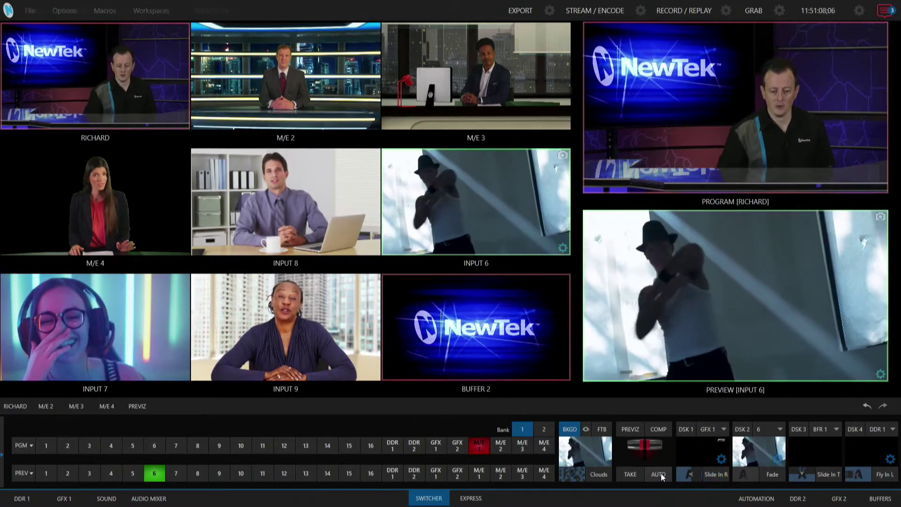
{"action": "left_click", "coordinate": [219, 473]}
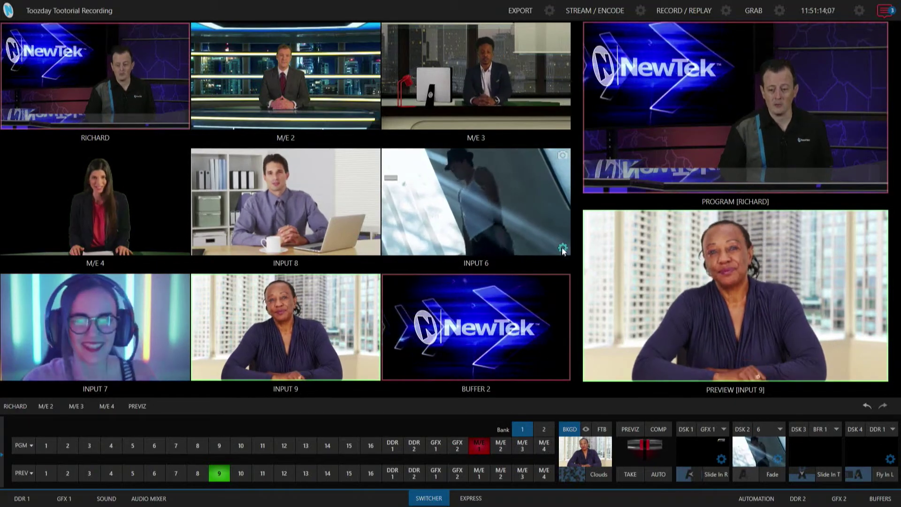
Switch Input 6's state-change trigger from PGM Row to PREV Row and close its settings.
{"action": "left_click", "coordinate": [563, 249]}
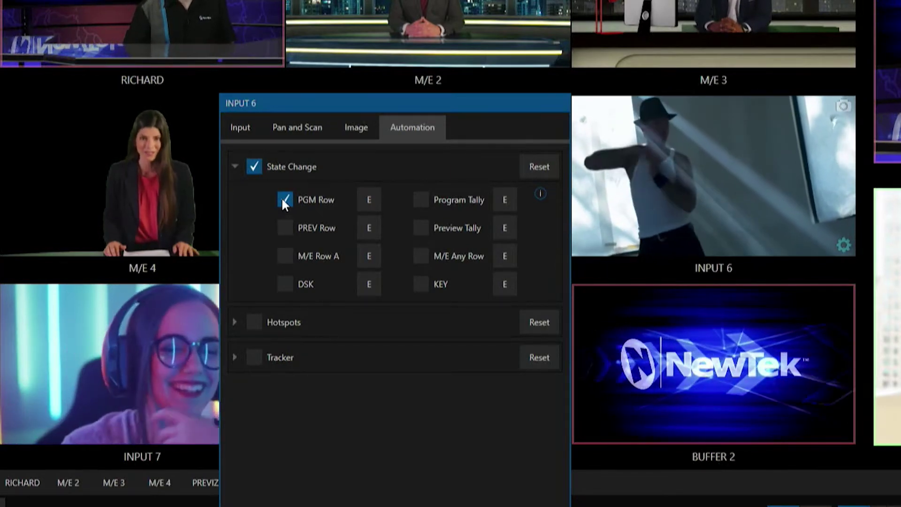
{"action": "left_click", "coordinate": [285, 200]}
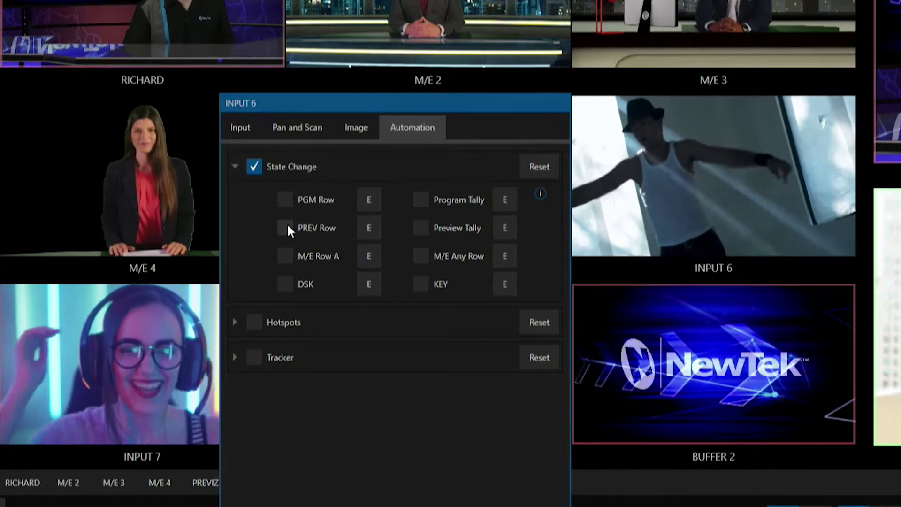
{"action": "left_click", "coordinate": [285, 229]}
{"action": "key", "text": "Escape"}
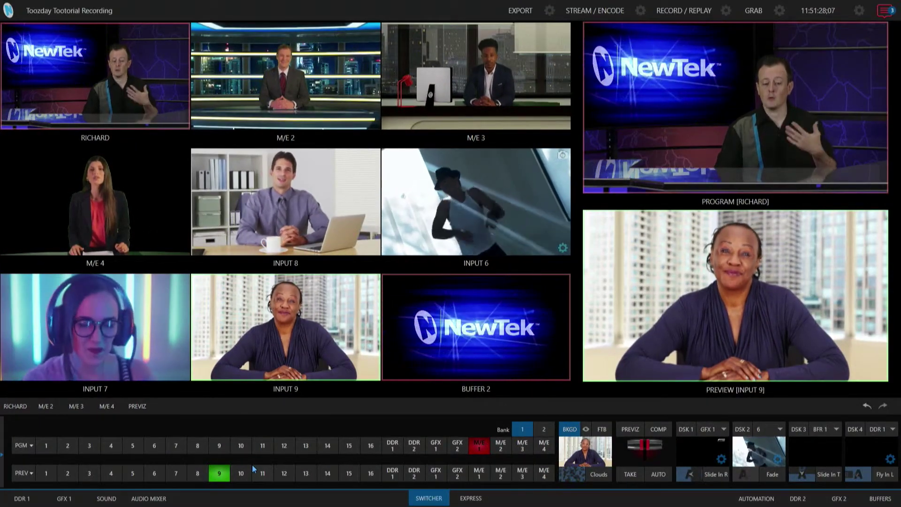
Test the trigger by previewing Input 6 then Input 7, and reopen Input 6's settings.
{"action": "left_click", "coordinate": [155, 473]}
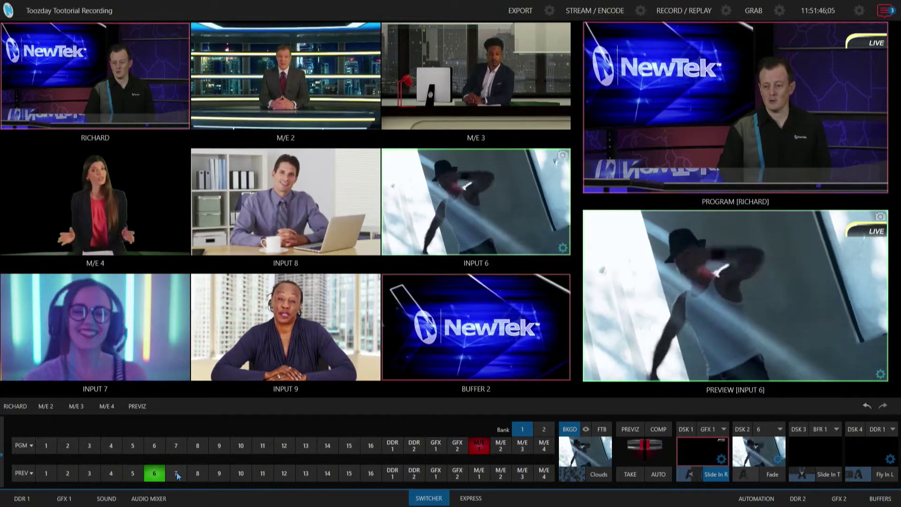
{"action": "left_click", "coordinate": [176, 473]}
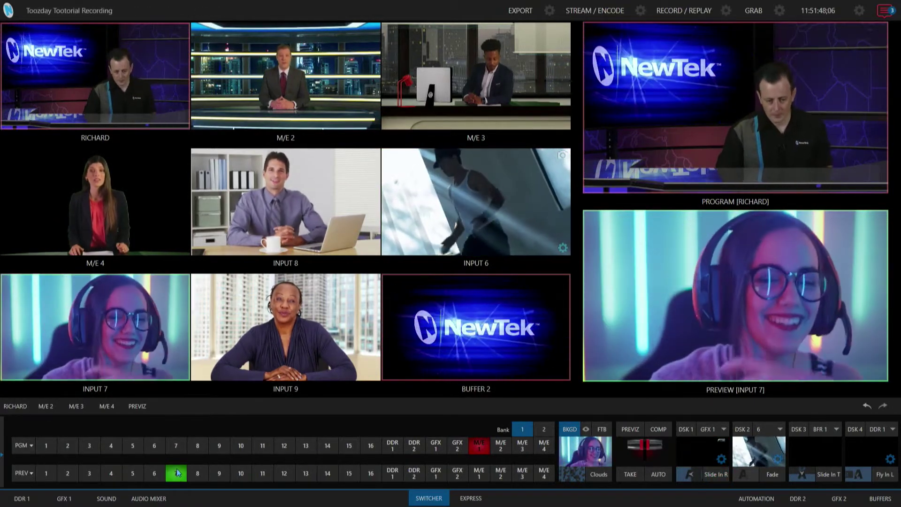
{"action": "left_click", "coordinate": [563, 249]}
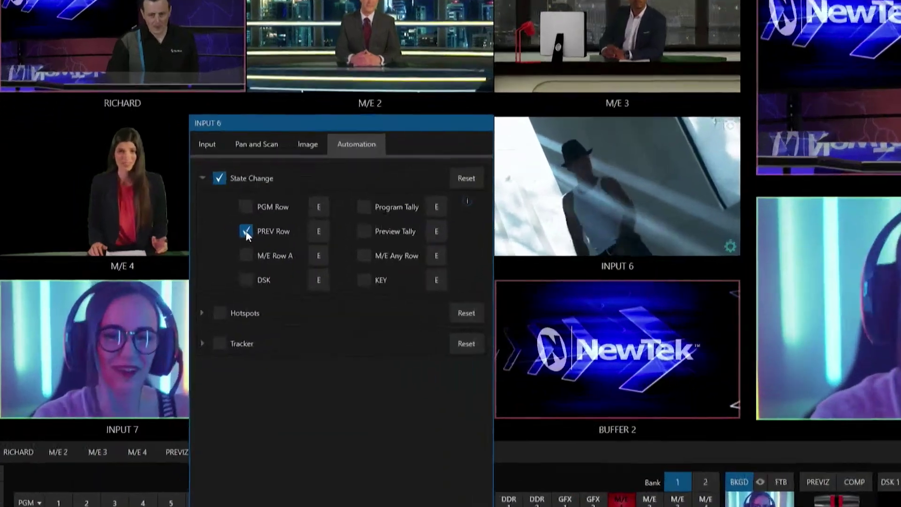
Change Input 6's trigger from PREV Row to M/E Row A, then put M/E 4 on program.
{"action": "left_click", "coordinate": [190, 237]}
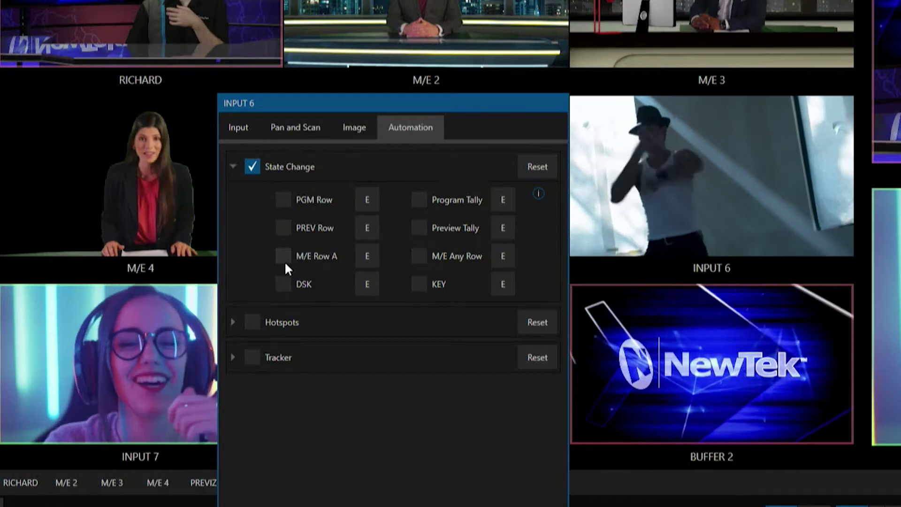
{"action": "left_click", "coordinate": [283, 256]}
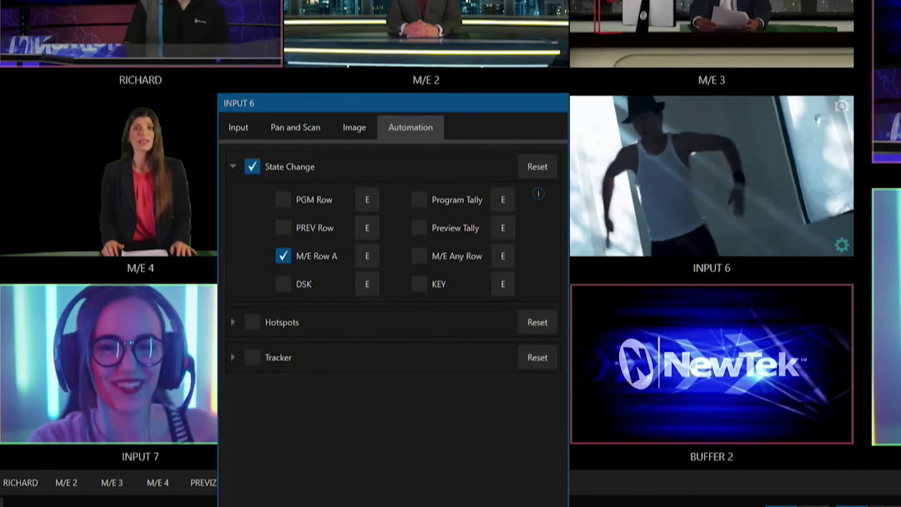
{"action": "key", "text": "Escape"}
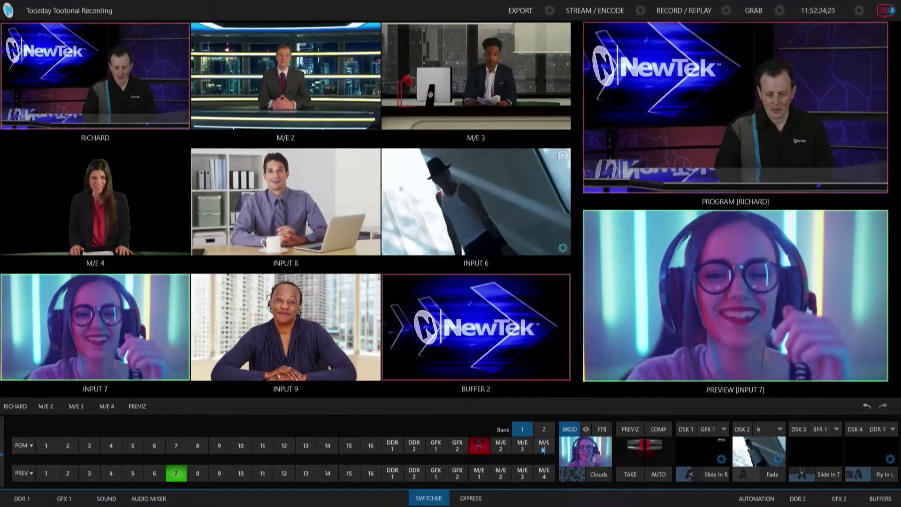
{"action": "left_click", "coordinate": [543, 449]}
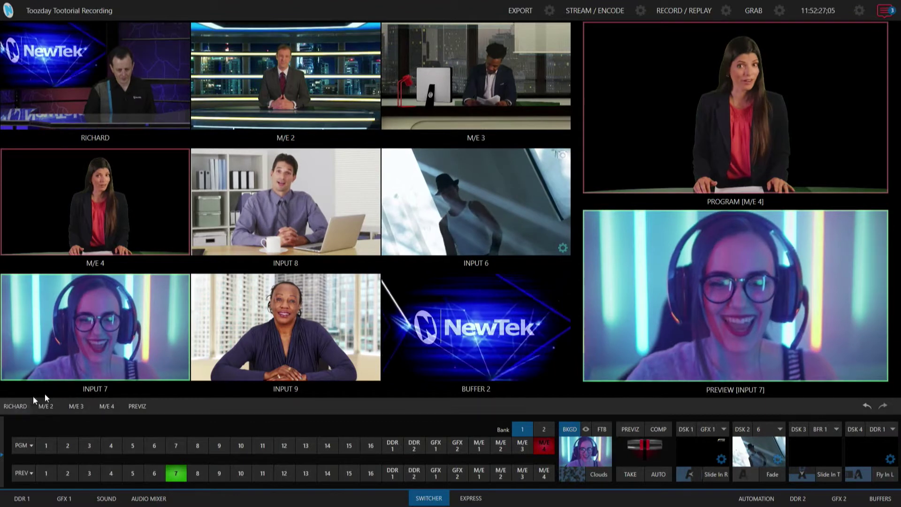
On M/E 4, take Input 6 from row B to air, then transition back to the presenter.
{"action": "left_click", "coordinate": [109, 405]}
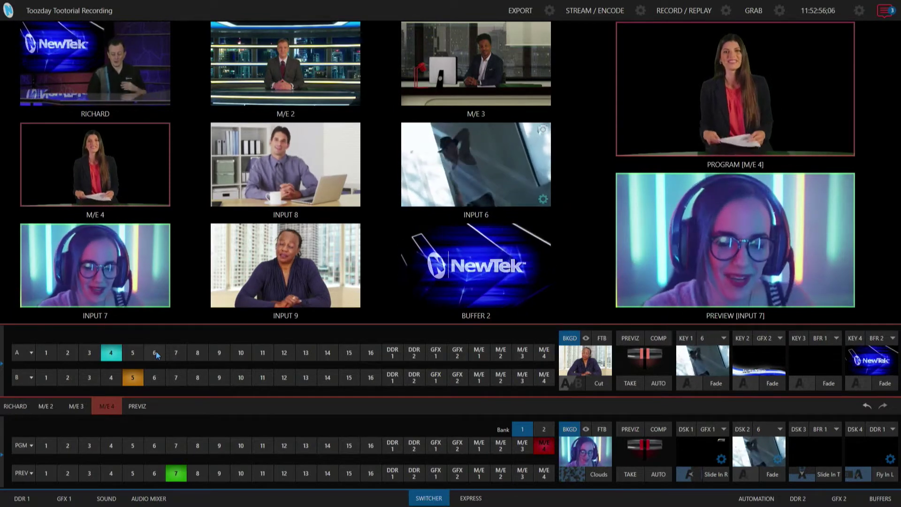
{"action": "left_click", "coordinate": [155, 378]}
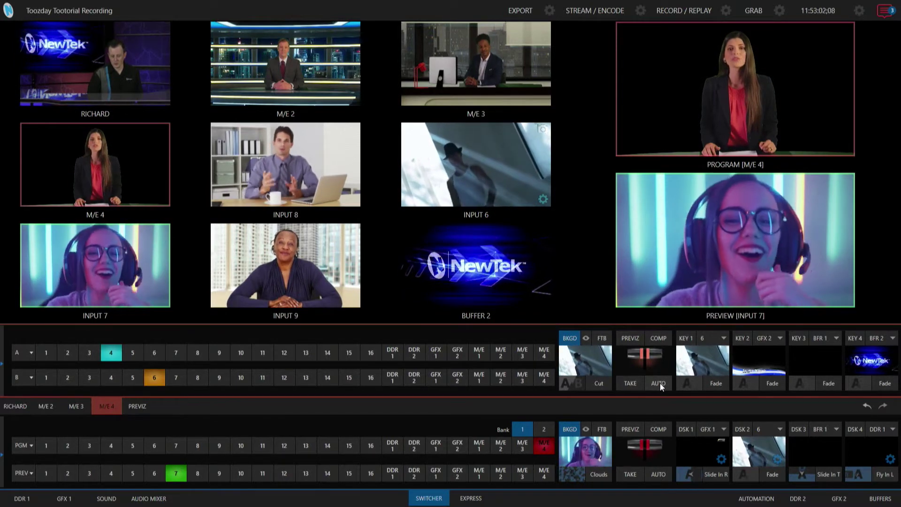
{"action": "key", "text": "Return"}
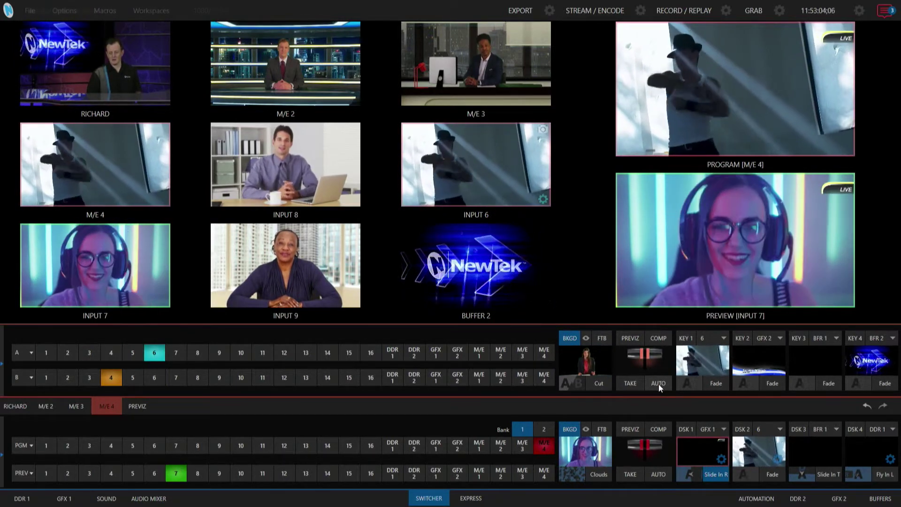
{"action": "left_click", "coordinate": [657, 384]}
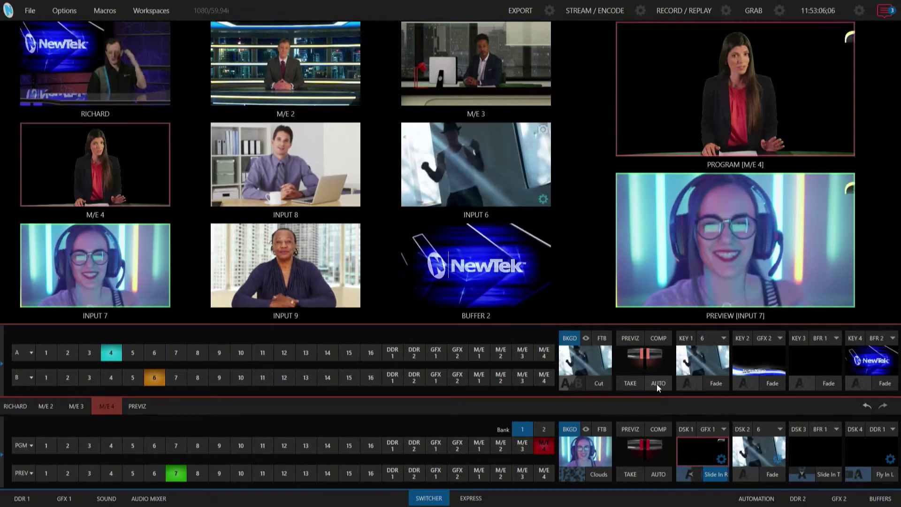
Replace Input 6's M/E Row A trigger with DSK, then collapse the M/E 4 source rows.
{"action": "left_click", "coordinate": [543, 201]}
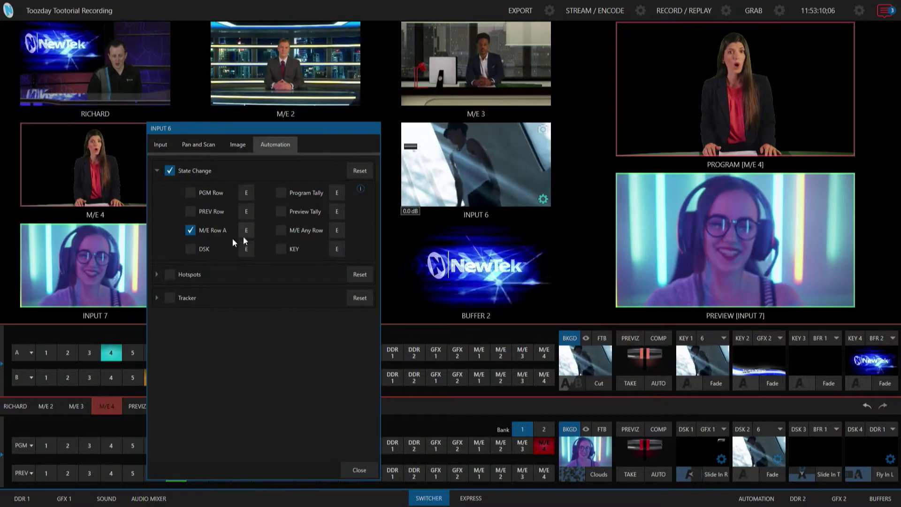
{"action": "left_click", "coordinate": [190, 230]}
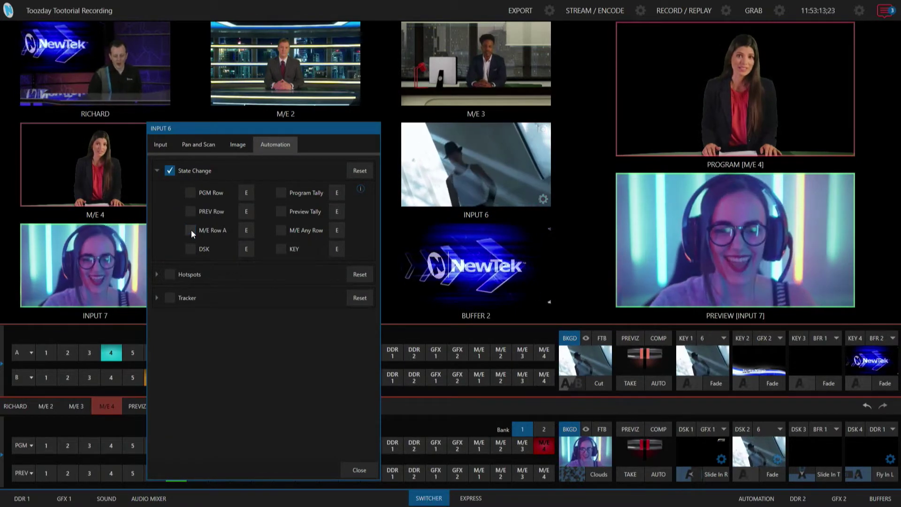
{"action": "left_click", "coordinate": [282, 229]}
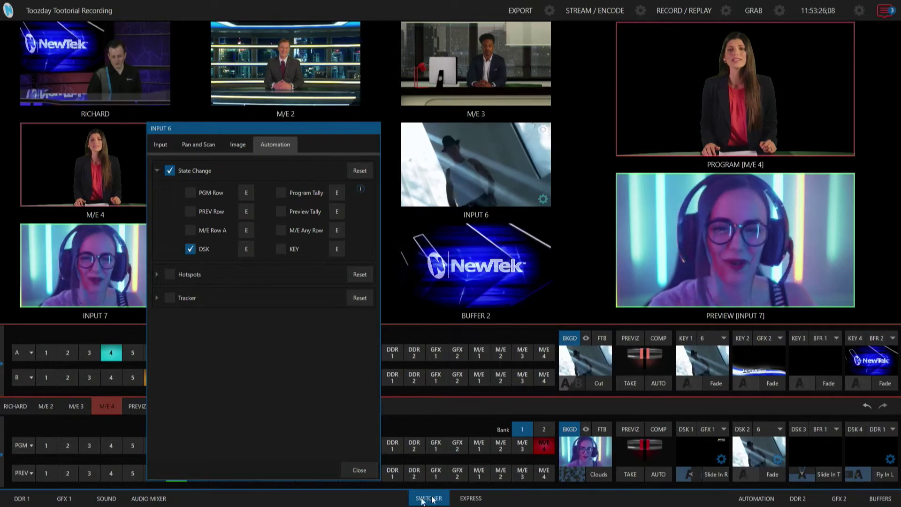
{"action": "left_click", "coordinate": [94, 395]}
{"action": "left_click", "coordinate": [105, 405]}
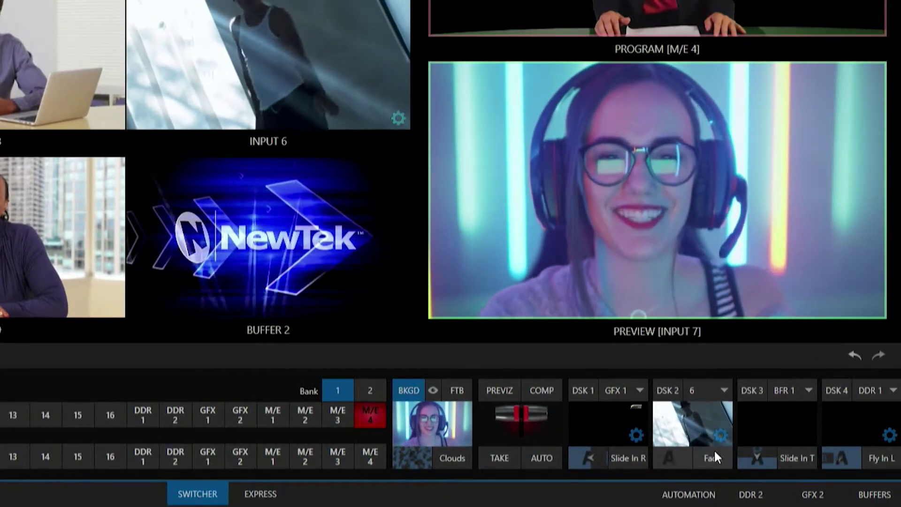
{"action": "left_click", "coordinate": [717, 459]}
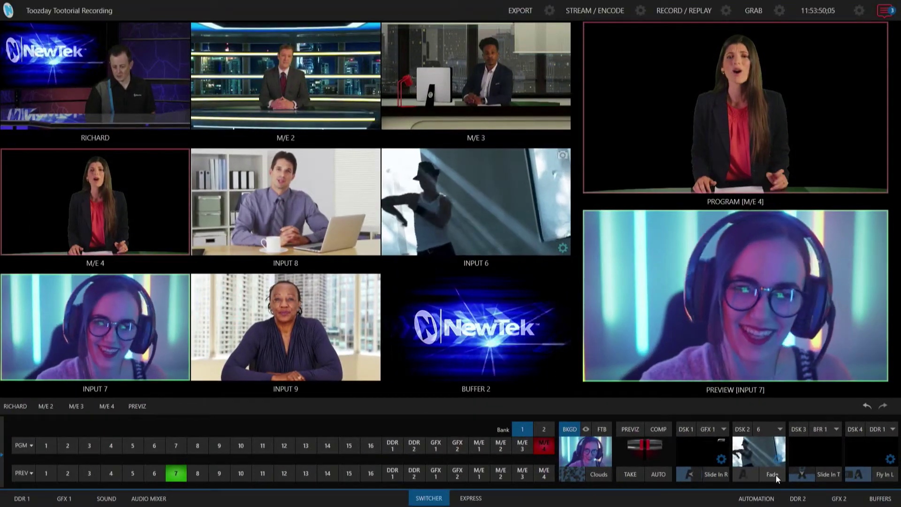
{"action": "left_click", "coordinate": [776, 475]}
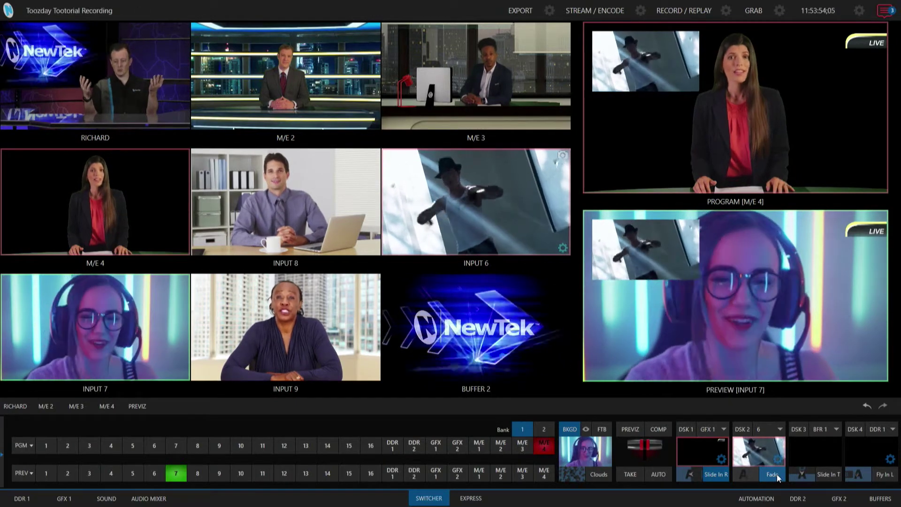
{"action": "left_click", "coordinate": [777, 475]}
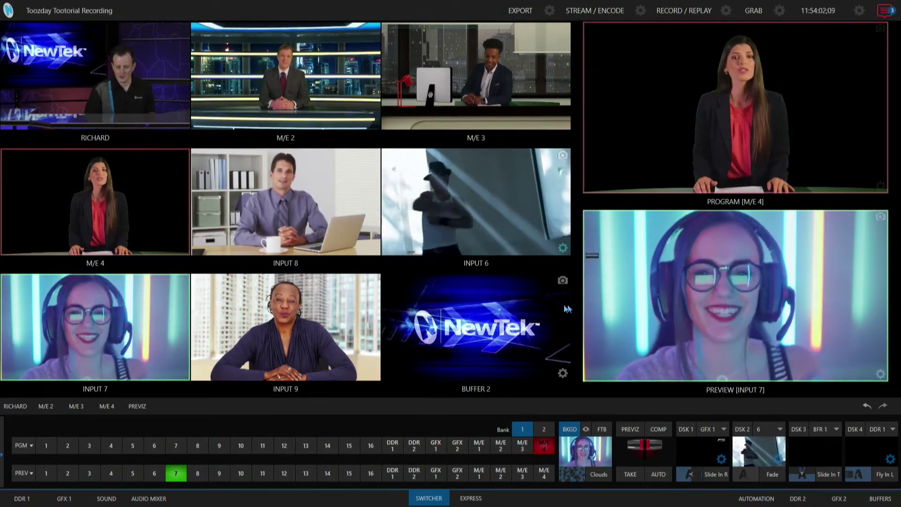
{"action": "left_click", "coordinate": [563, 248]}
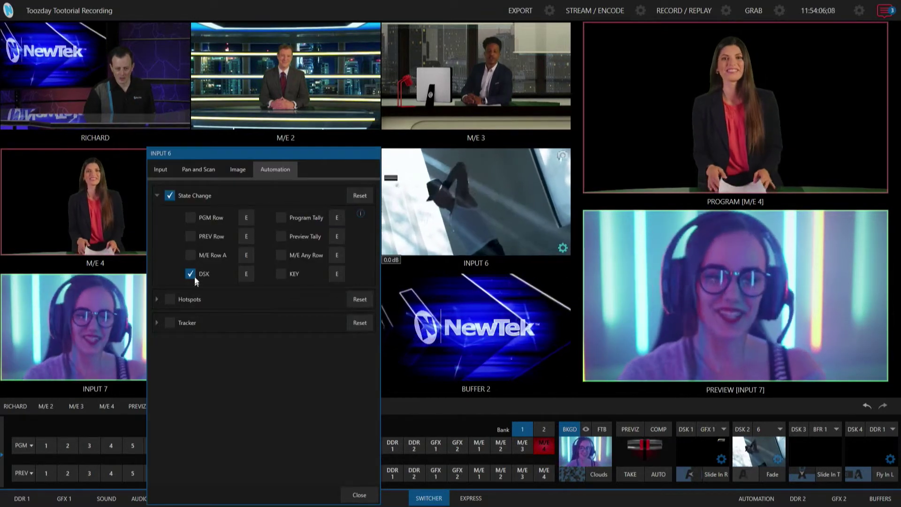
Clear Input 6's DSK trigger, put the RICHARD M/E on program, and reopen Input 6's settings.
{"action": "left_click", "coordinate": [191, 275]}
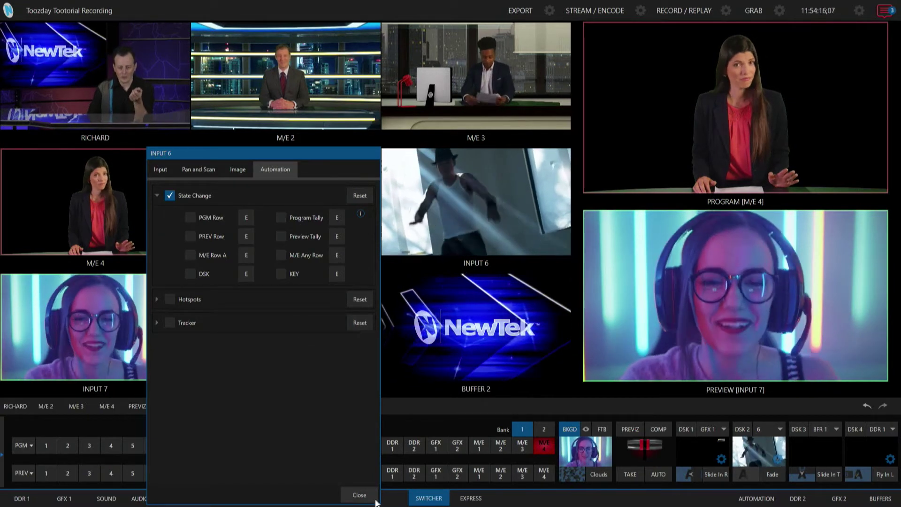
{"action": "left_click", "coordinate": [359, 495]}
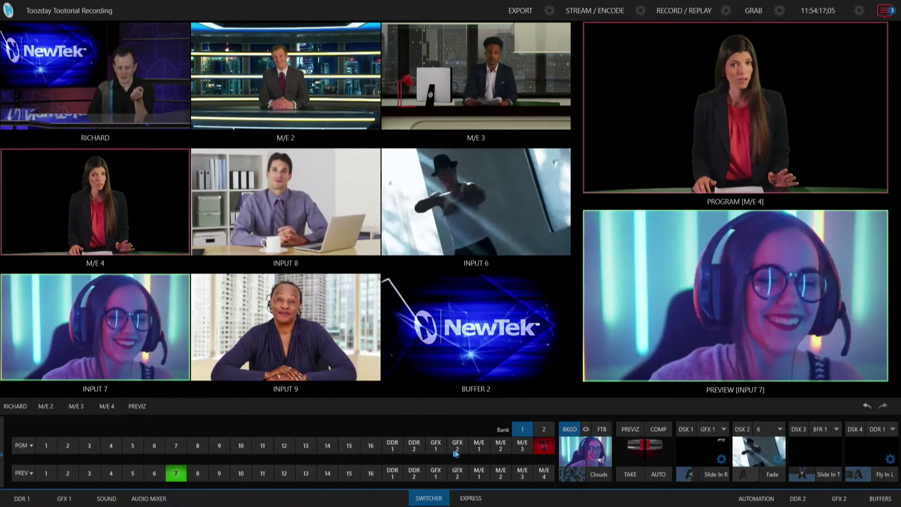
{"action": "left_click", "coordinate": [480, 446]}
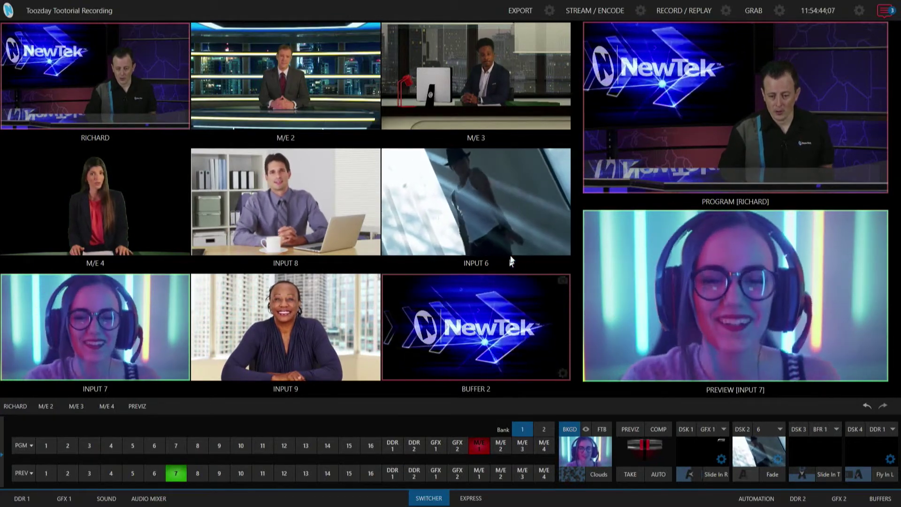
{"action": "left_click", "coordinate": [563, 248]}
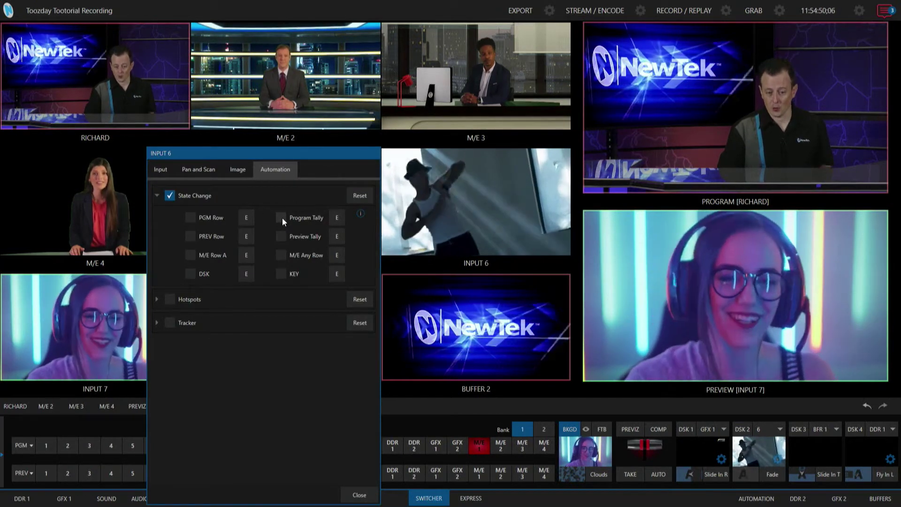
Make Program Tally Input 6's trigger, then test by taking Input 6 then Input 7 to program.
{"action": "left_click", "coordinate": [281, 218]}
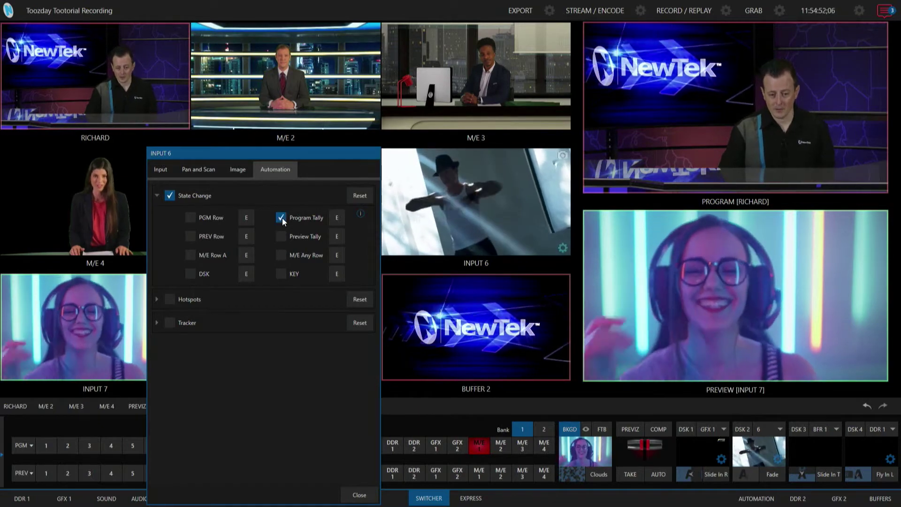
{"action": "left_click", "coordinate": [359, 495]}
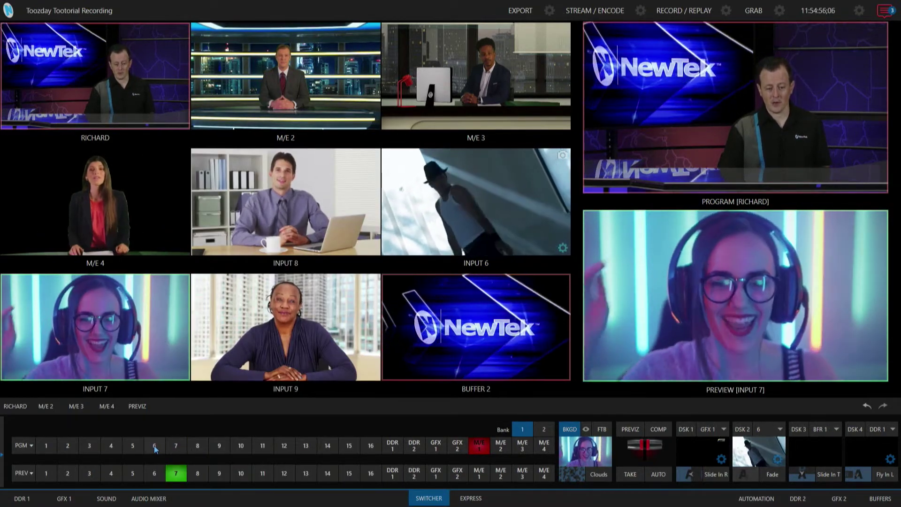
{"action": "left_click", "coordinate": [155, 448]}
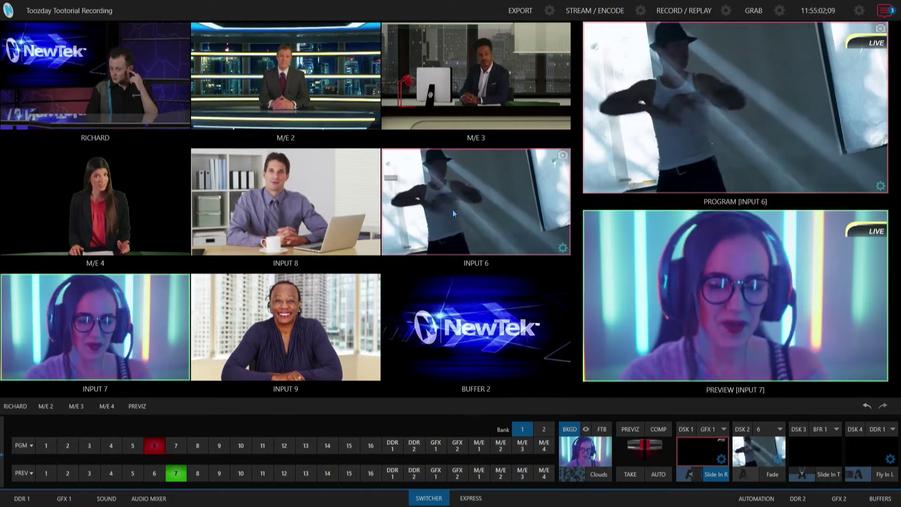
{"action": "left_click", "coordinate": [178, 447]}
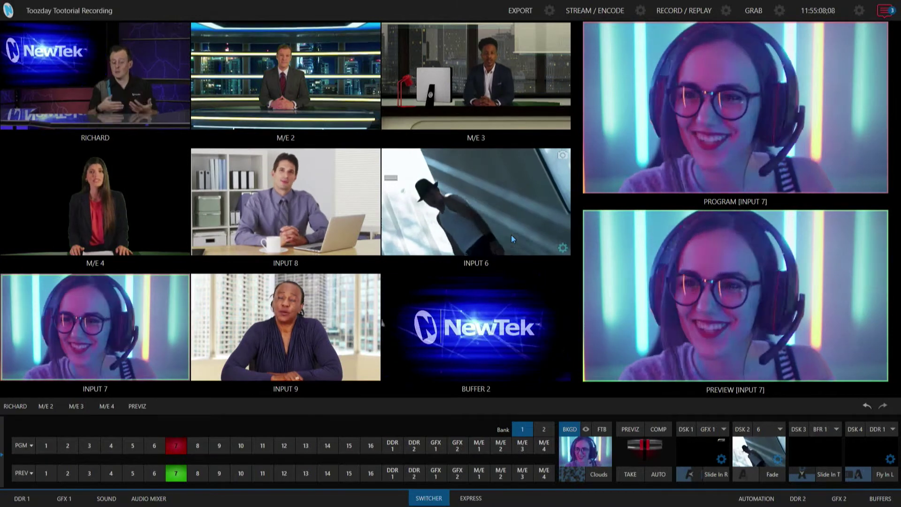
Put Input 6 on the RICHARD M/E's B row, then cue RICHARD on preview and auto it to program.
{"action": "left_click", "coordinate": [10, 408]}
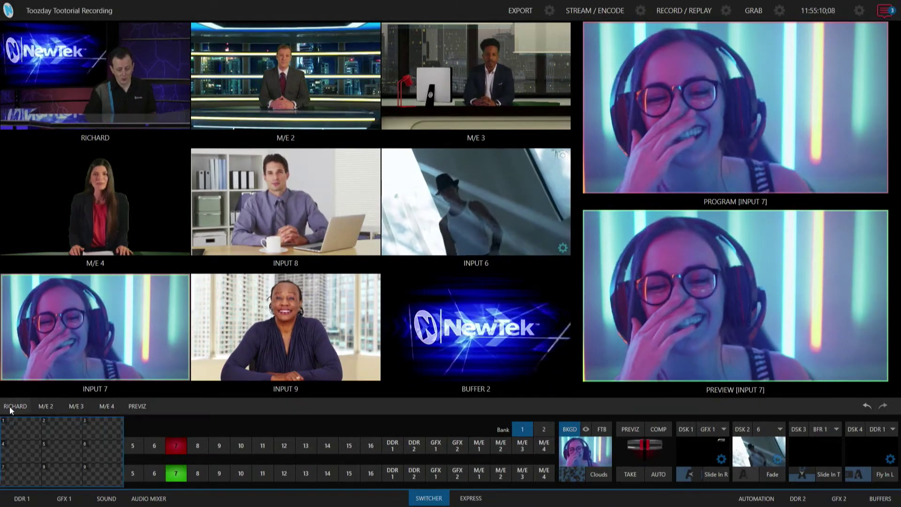
{"action": "left_click", "coordinate": [11, 409]}
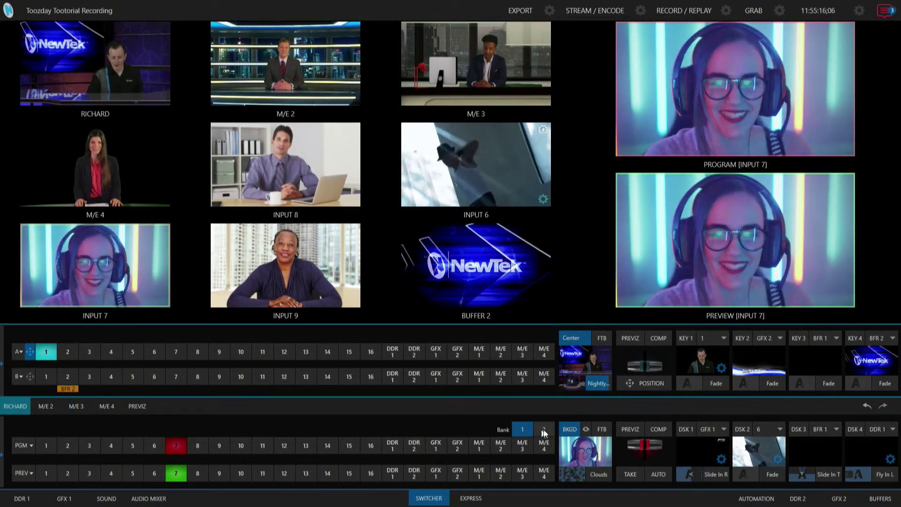
{"action": "left_click", "coordinate": [544, 432]}
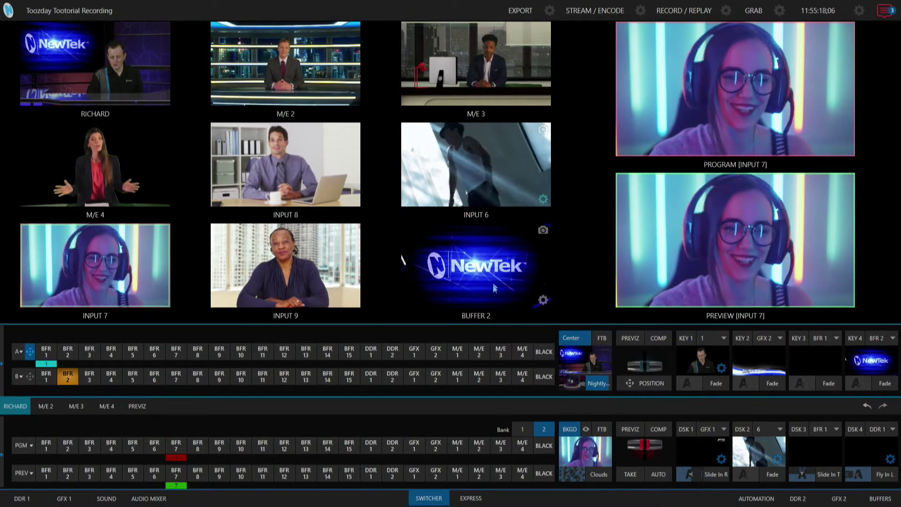
{"action": "left_click", "coordinate": [522, 429]}
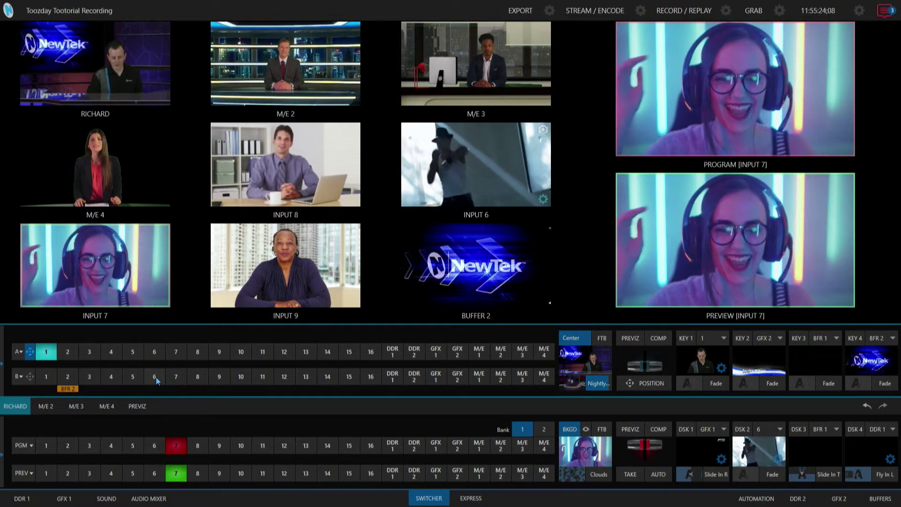
{"action": "left_click", "coordinate": [156, 377]}
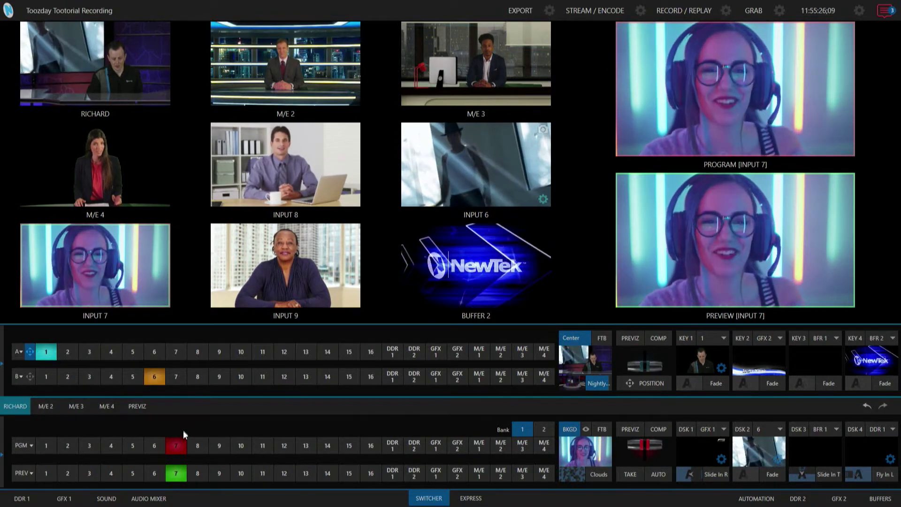
{"action": "left_click", "coordinate": [14, 406]}
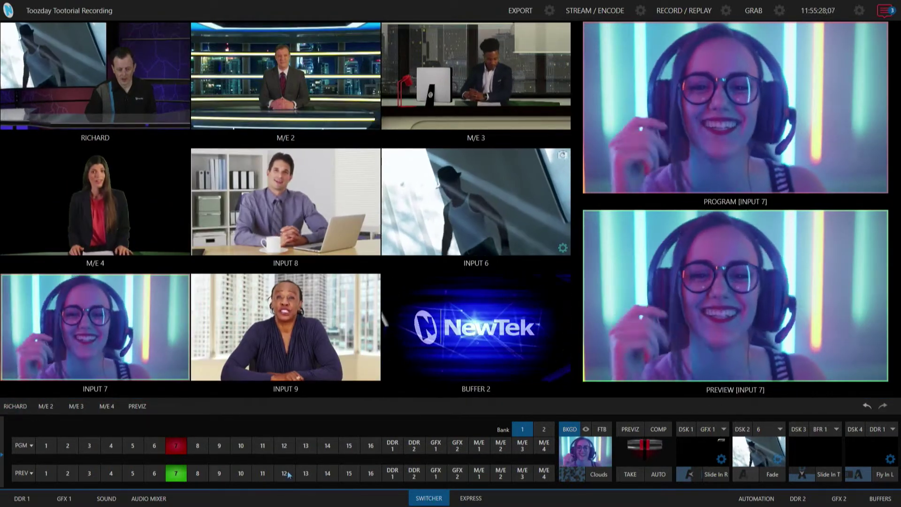
{"action": "left_click", "coordinate": [479, 473]}
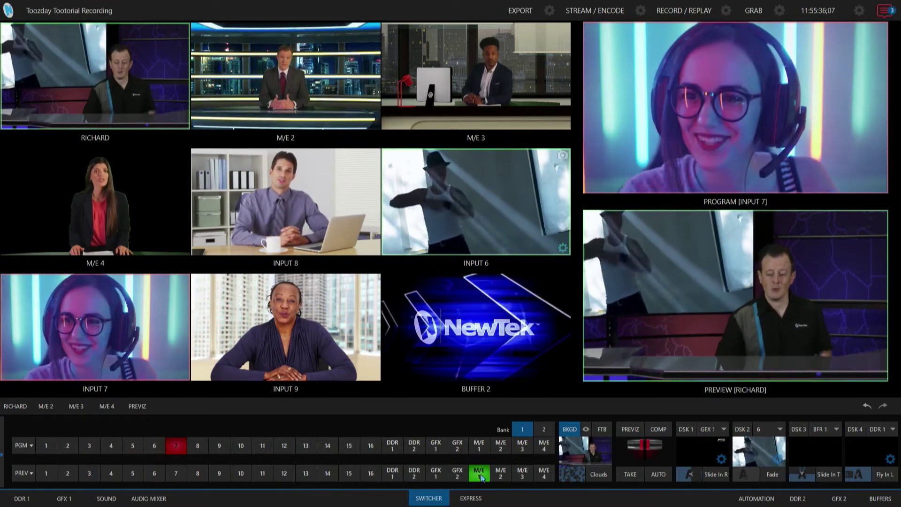
{"action": "left_click", "coordinate": [657, 475]}
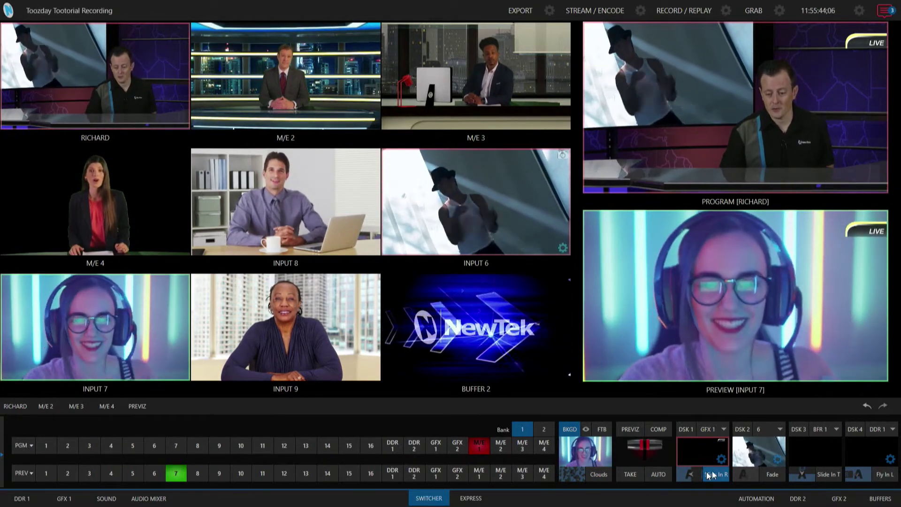
Switch Input 6's State Change trigger from Program Tally to KEY in its Automation settings.
{"action": "left_click", "coordinate": [563, 248]}
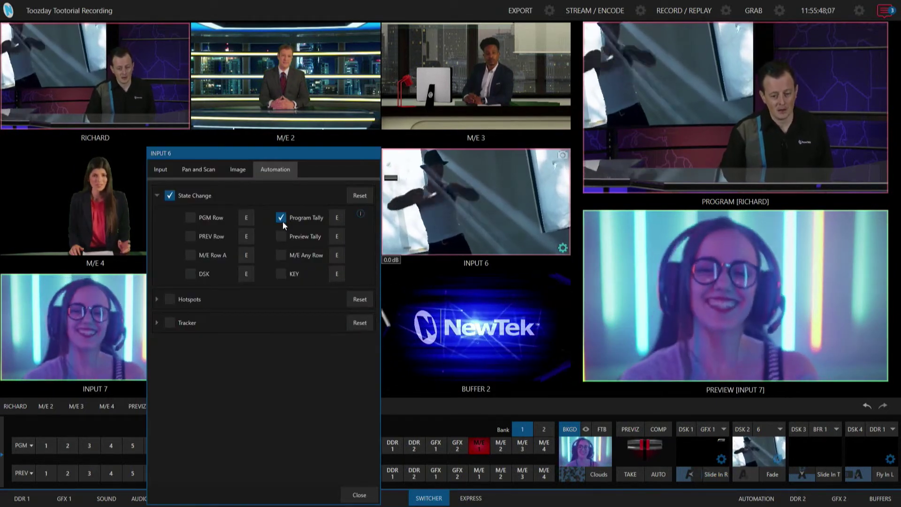
{"action": "left_click", "coordinate": [280, 236]}
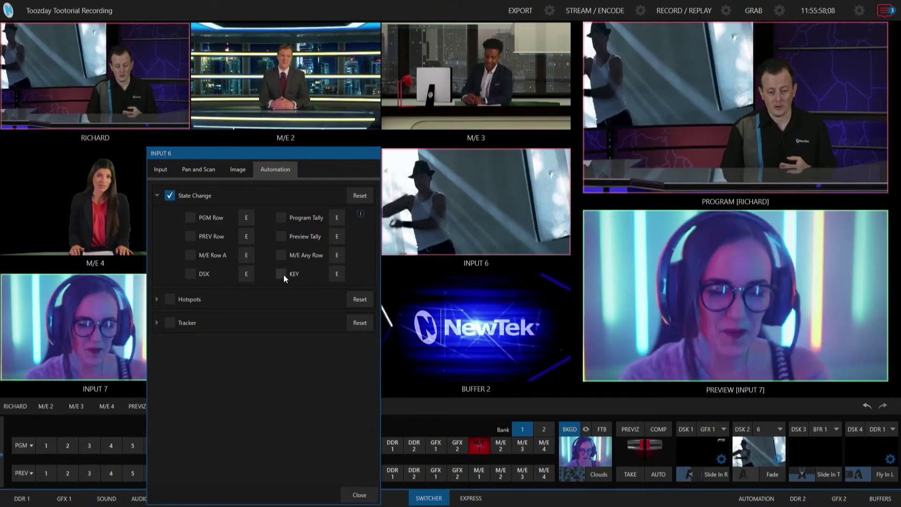
{"action": "left_click", "coordinate": [284, 274]}
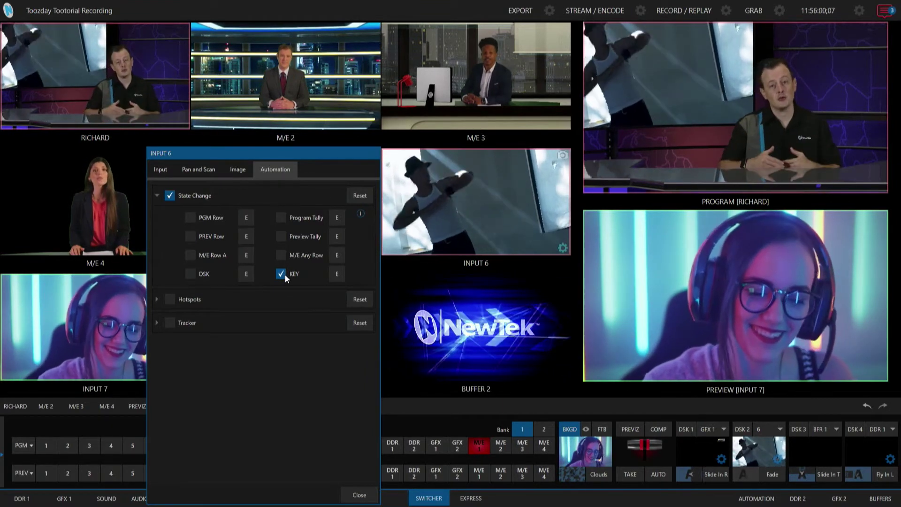